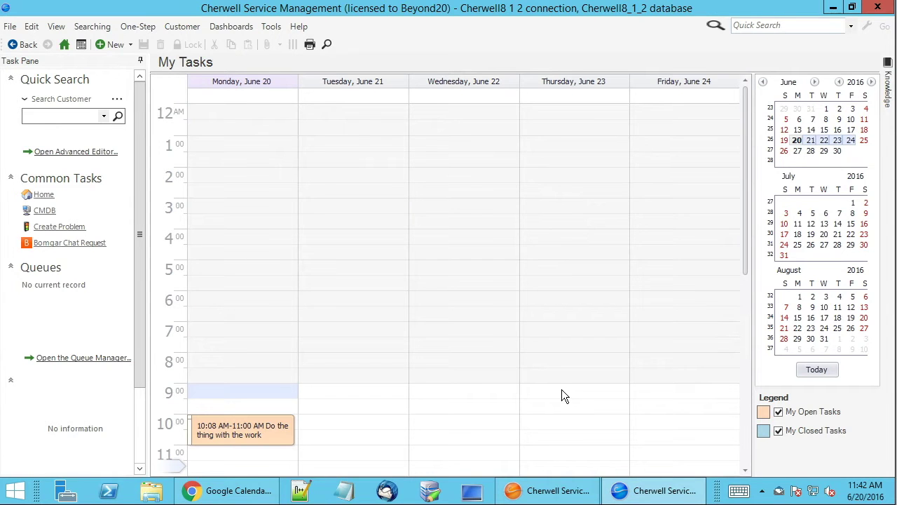
Go to the home dashboard and bring the default My Tasks calendar back up.
{"action": "left_click_drag", "start_coordinate": [746, 250], "coordinate": [747, 280]}
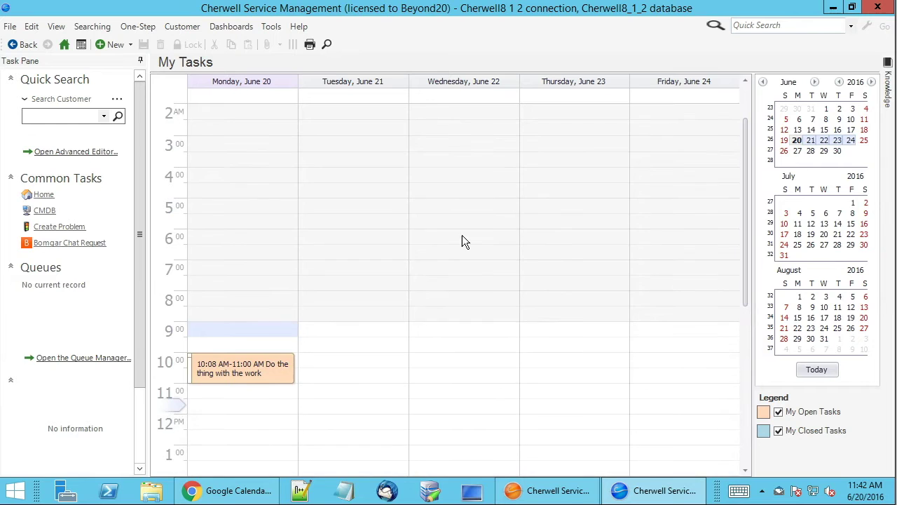
{"action": "left_click", "coordinate": [63, 45]}
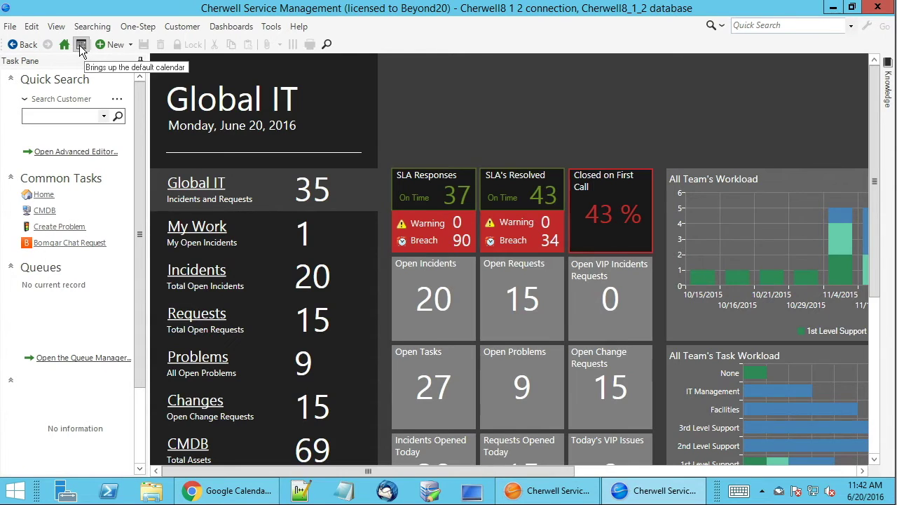
{"action": "left_click", "coordinate": [81, 45]}
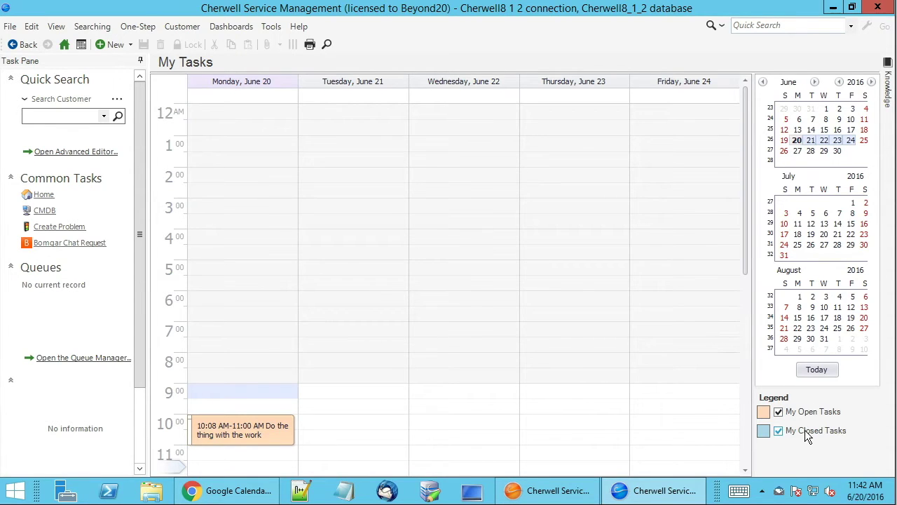
Show the two weeks from June 19 to July 2, 2016 in the My Tasks calendar.
{"action": "left_click_drag", "start_coordinate": [745, 258], "coordinate": [746, 365]}
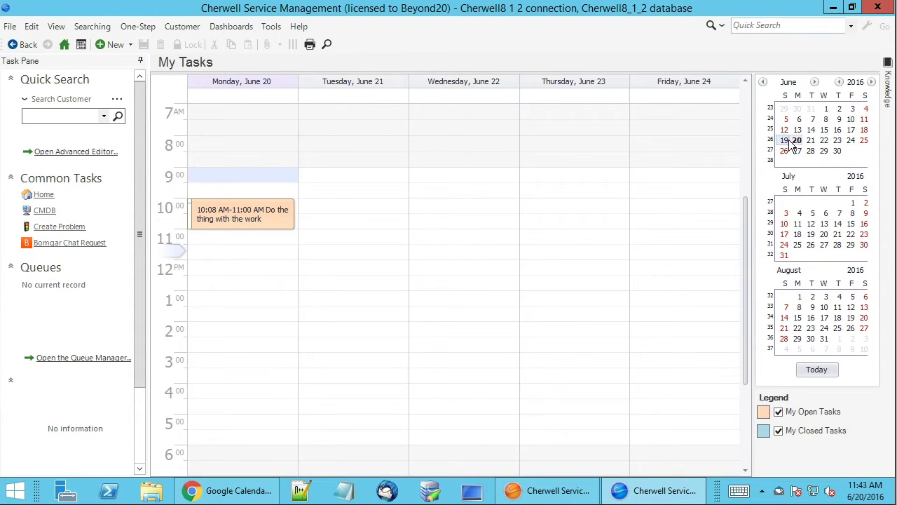
{"action": "left_click_drag", "start_coordinate": [789, 143], "coordinate": [825, 154]}
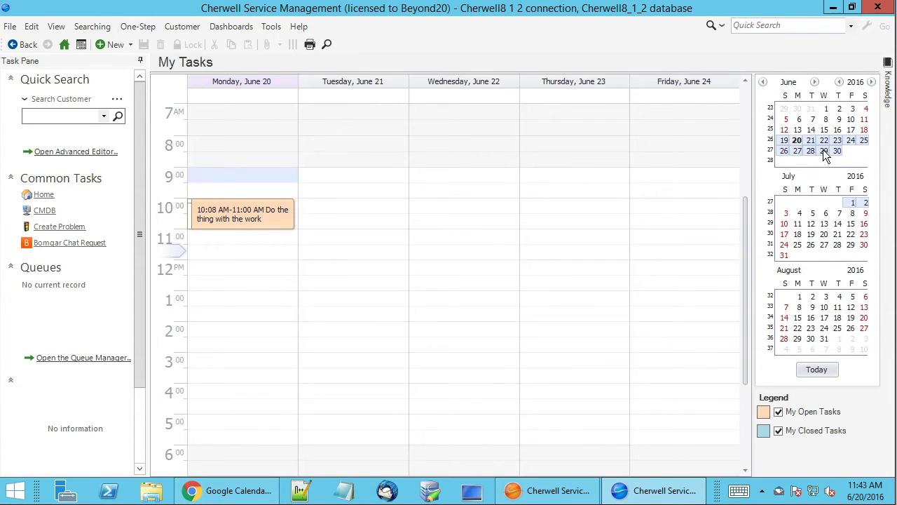
{"action": "left_click_drag", "start_coordinate": [823, 149], "coordinate": [823, 149]}
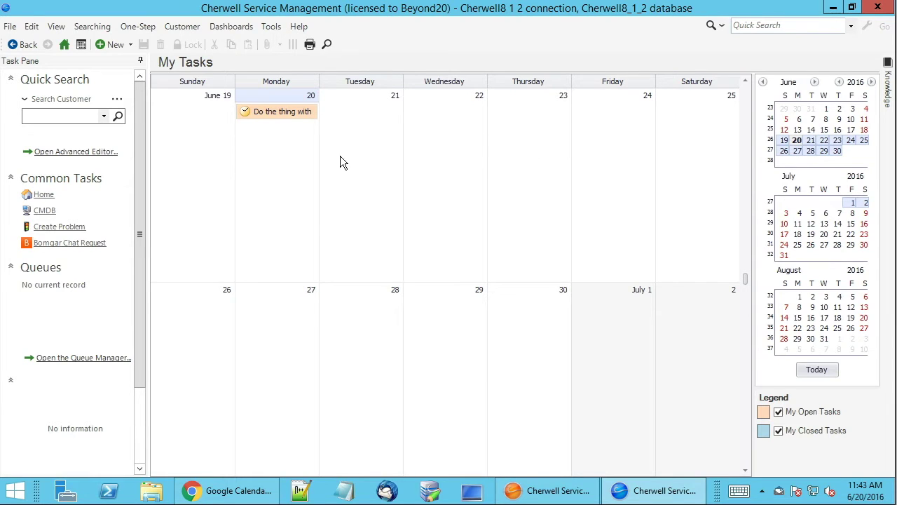
In the application's dashboard and calendar options, choose the specific calendar My Tasks instead of the system default.
{"action": "left_click", "coordinate": [268, 28]}
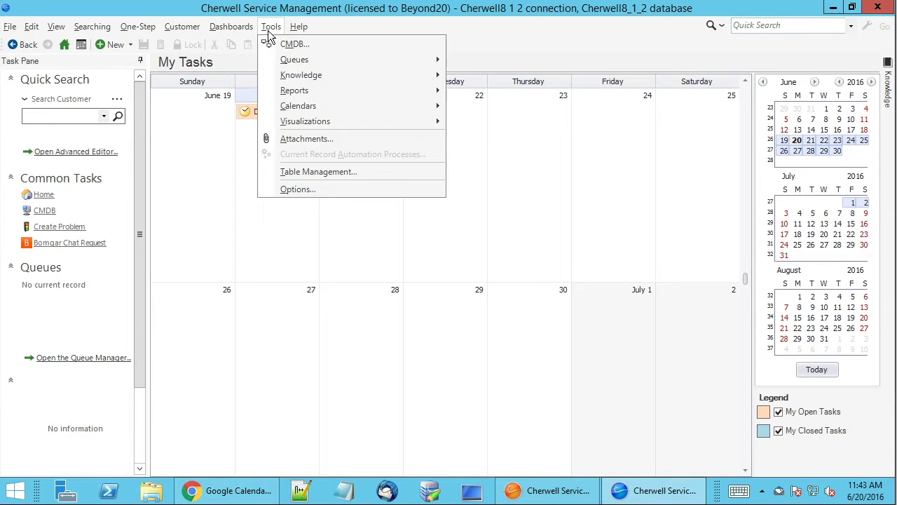
{"action": "left_click", "coordinate": [293, 190]}
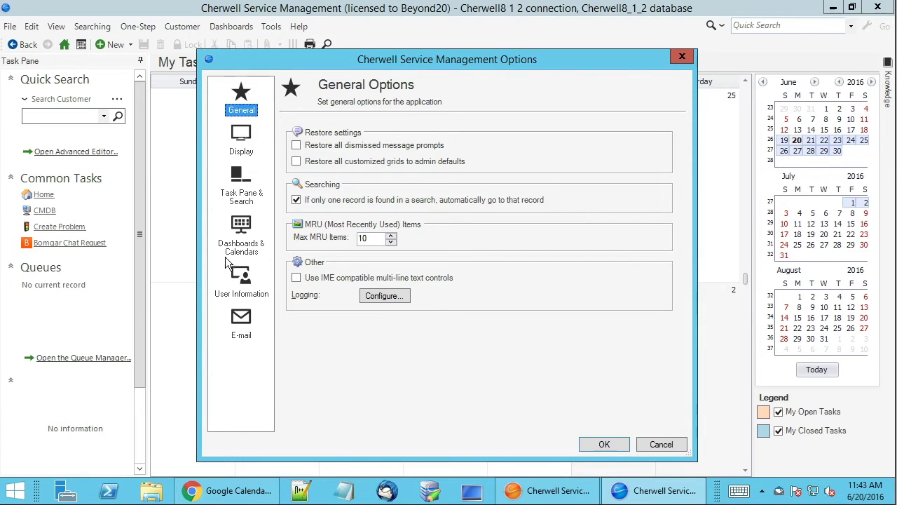
{"action": "left_click", "coordinate": [236, 232]}
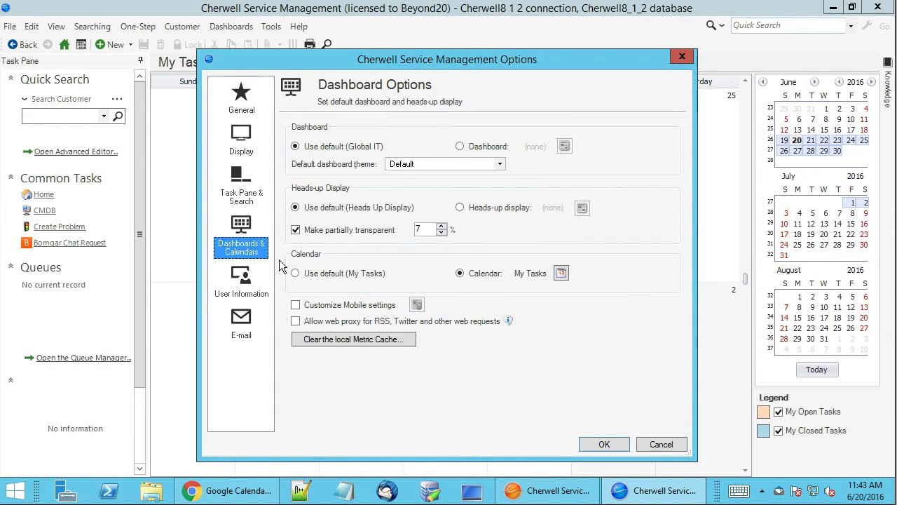
{"action": "left_click", "coordinate": [344, 279]}
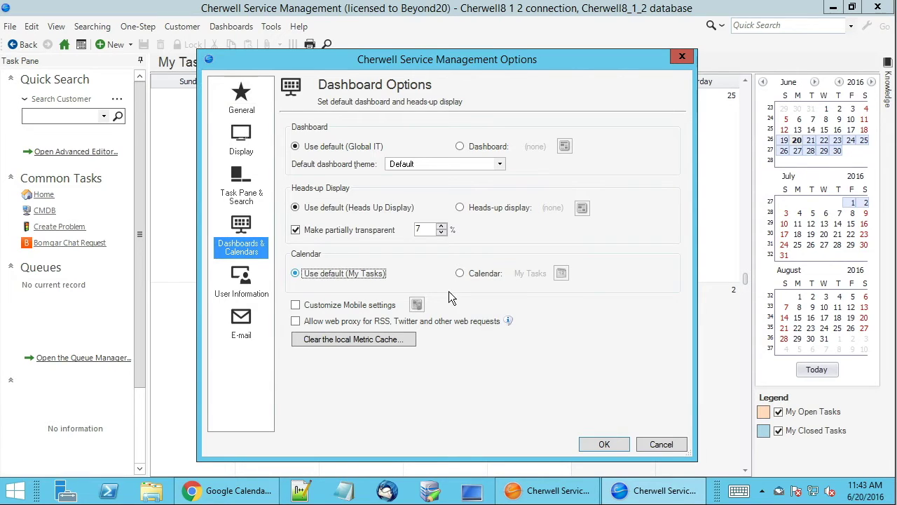
{"action": "left_click", "coordinate": [499, 277]}
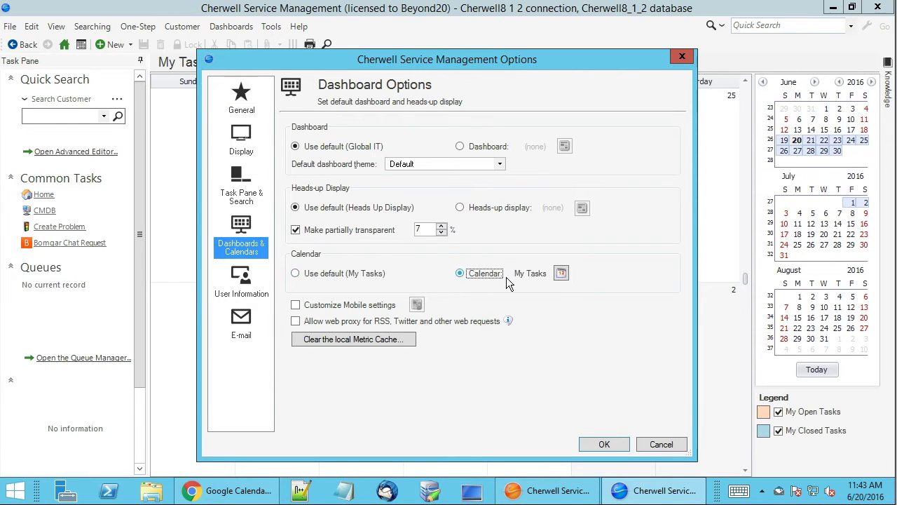
Browse the available calendars and open the global My Tasks calendar for editing.
{"action": "left_click", "coordinate": [561, 274]}
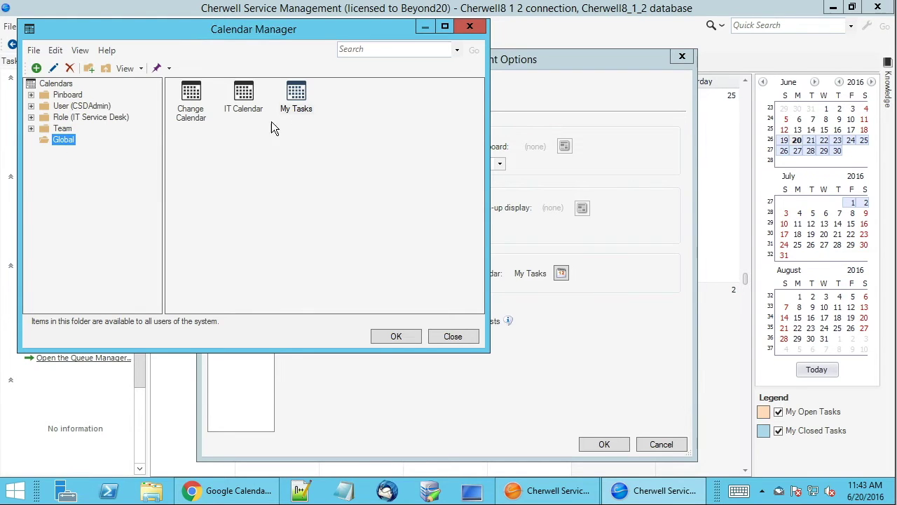
{"action": "left_click", "coordinate": [293, 102]}
{"action": "right_click", "coordinate": [294, 95]}
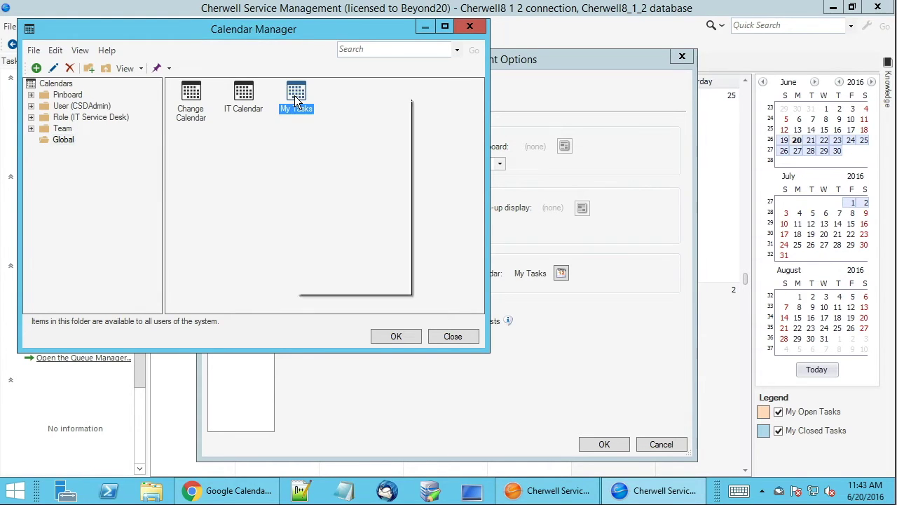
{"action": "left_click", "coordinate": [306, 117]}
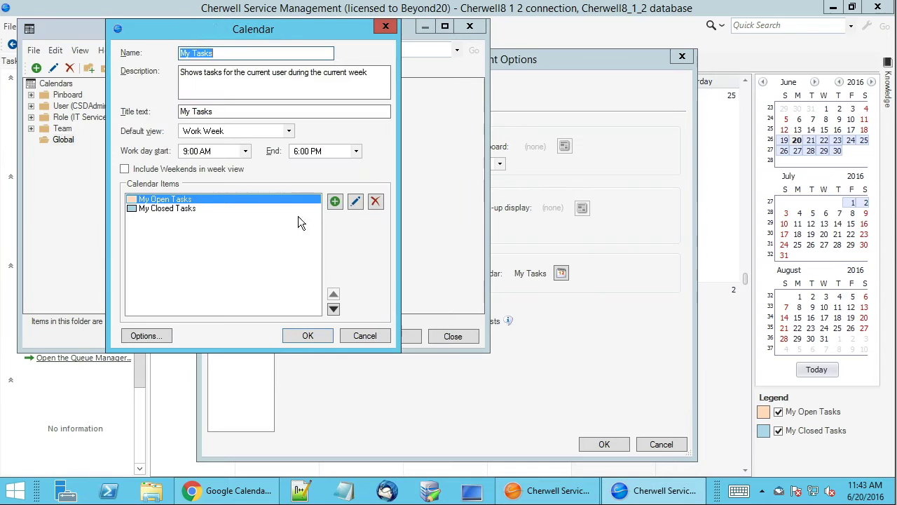
Check the calendar's open and closed task items and open My Open Tasks for editing.
{"action": "left_click", "coordinate": [171, 209]}
{"action": "left_click", "coordinate": [170, 201]}
{"action": "left_click", "coordinate": [170, 209]}
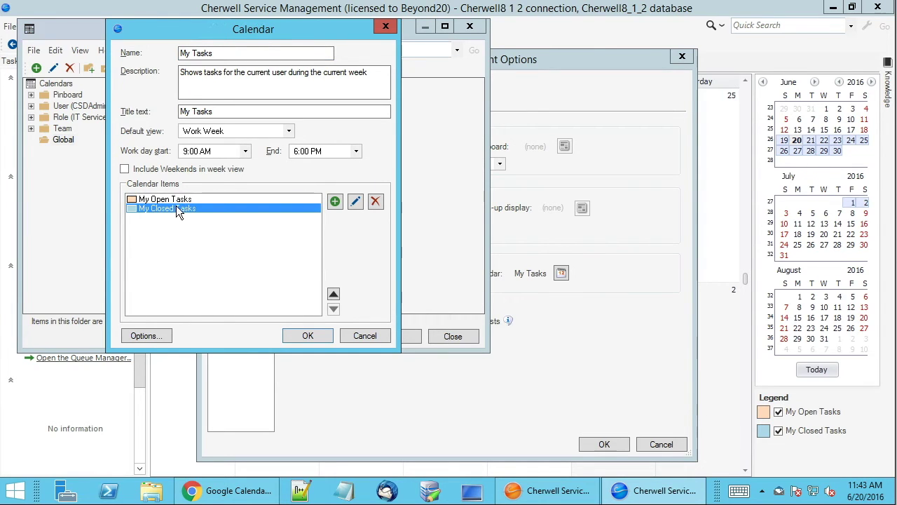
{"action": "left_click", "coordinate": [274, 202]}
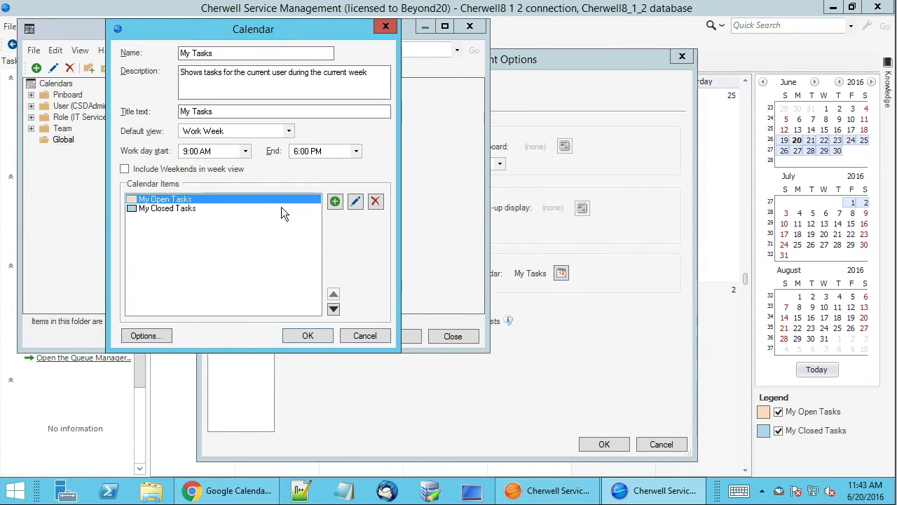
{"action": "left_click", "coordinate": [358, 204]}
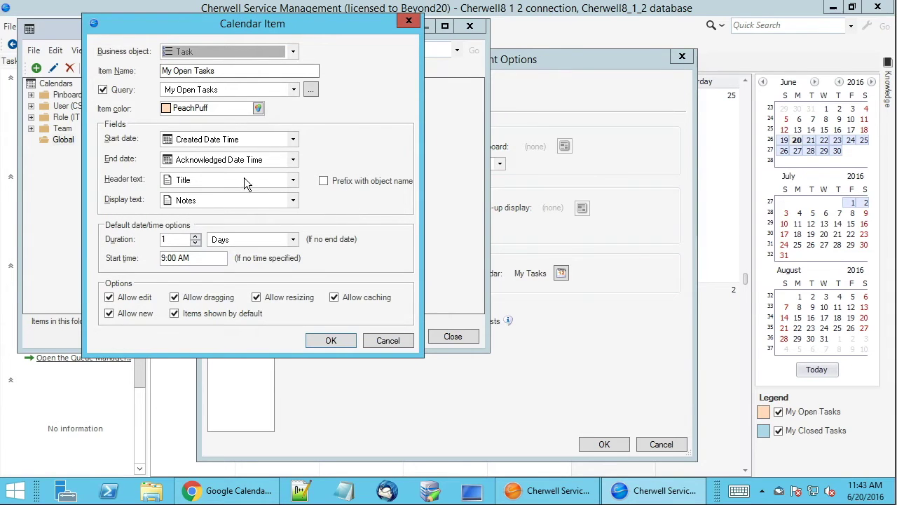
Review the My Open Tasks item's name, query, default duration and start time, and accept its settings.
{"action": "left_click_drag", "start_coordinate": [229, 26], "coordinate": [532, 47]}
{"action": "left_click_drag", "start_coordinate": [566, 90], "coordinate": [467, 90]}
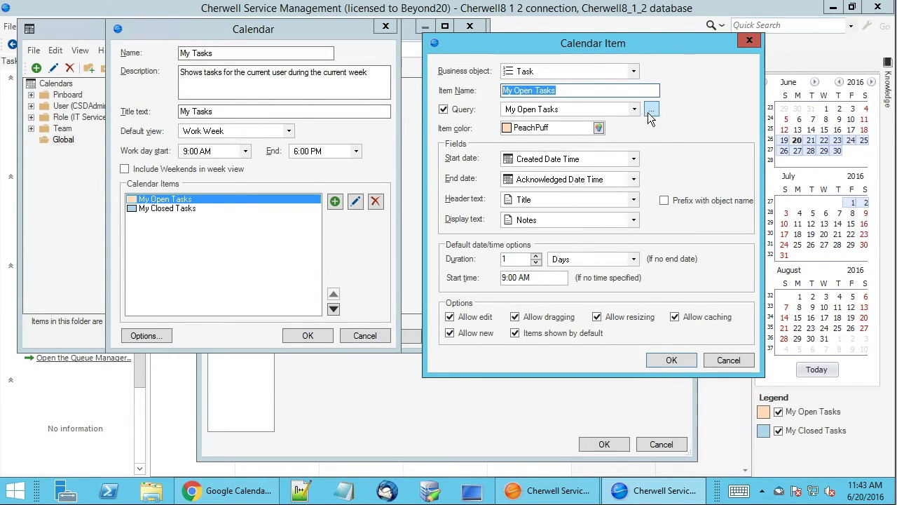
{"action": "left_click", "coordinate": [518, 113]}
{"action": "left_click", "coordinate": [520, 122]}
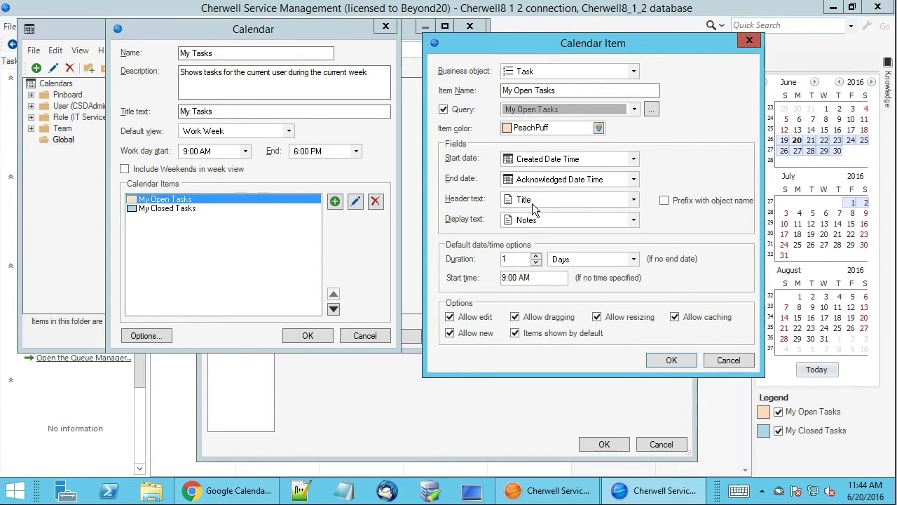
{"action": "left_click_drag", "start_coordinate": [518, 259], "coordinate": [474, 258]}
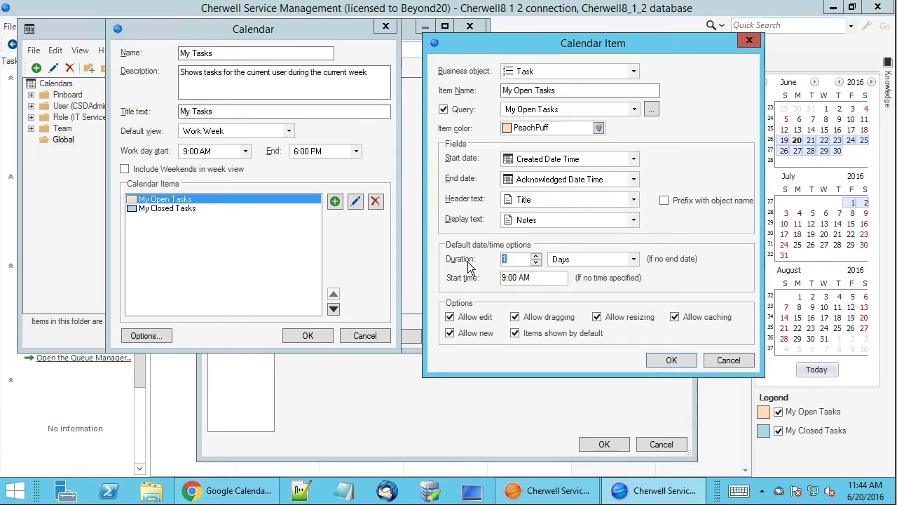
{"action": "left_click", "coordinate": [559, 276]}
{"action": "left_click", "coordinate": [673, 360]}
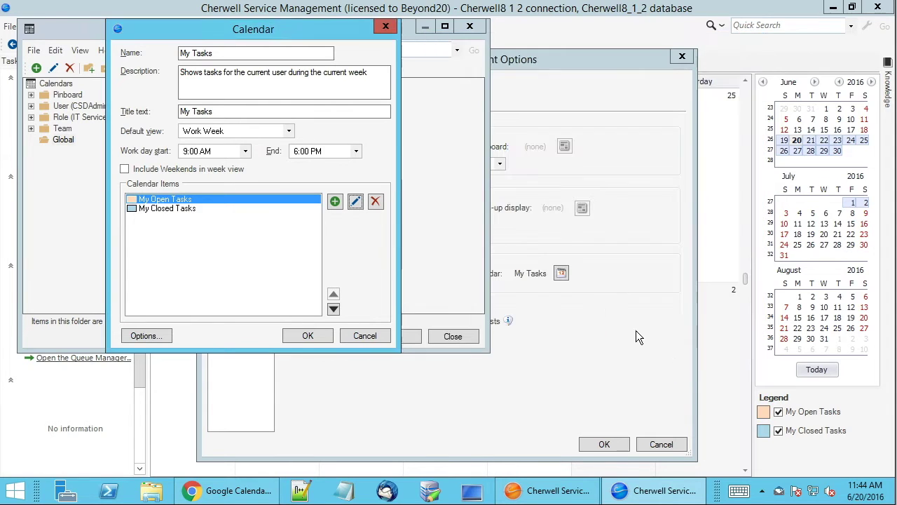
Accept the calendar definition, pick My Tasks as the calendar and save the application options.
{"action": "left_click", "coordinate": [309, 335]}
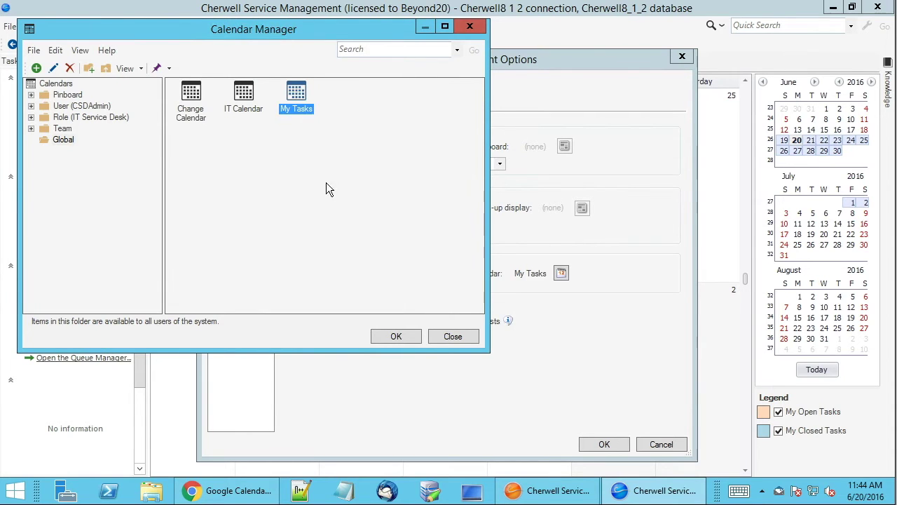
{"action": "left_click", "coordinate": [393, 336]}
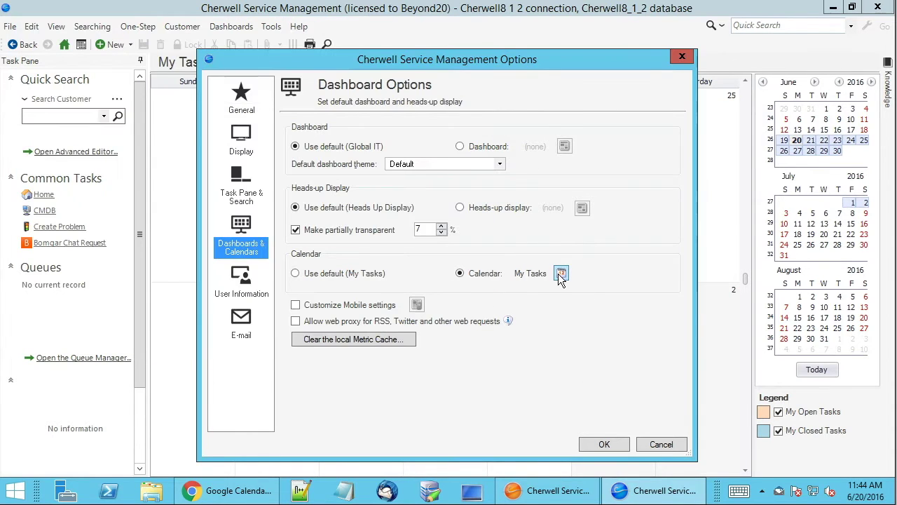
{"action": "left_click", "coordinate": [595, 446]}
Reopen the default calendar from the home dashboard and bring the working hours into view.
{"action": "left_click", "coordinate": [63, 46]}
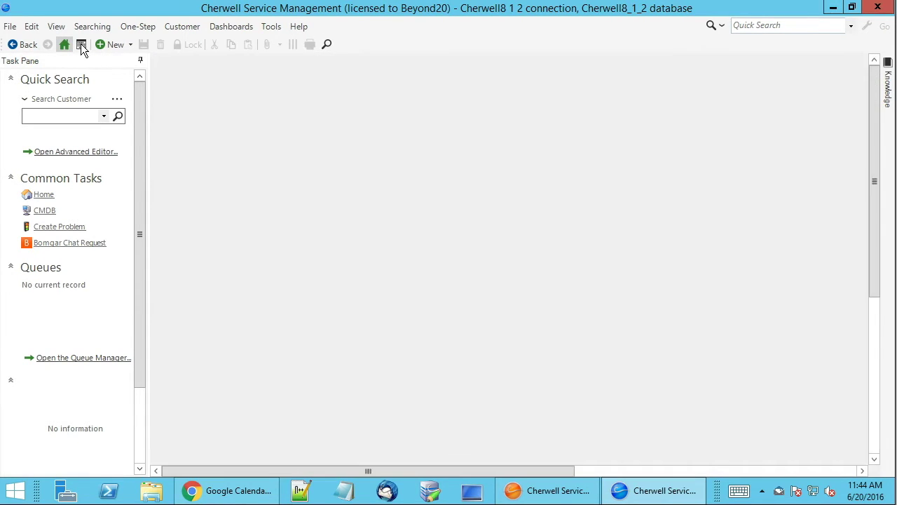
{"action": "left_click", "coordinate": [82, 44]}
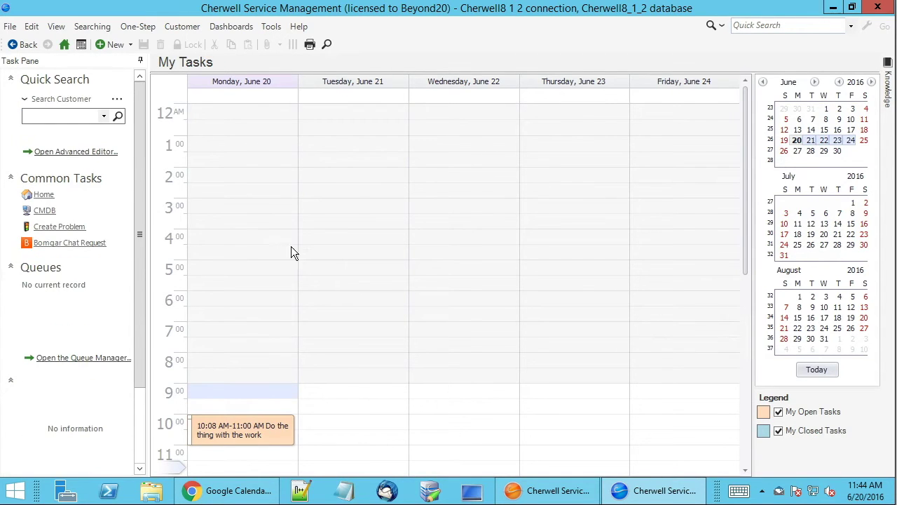
{"action": "left_click_drag", "start_coordinate": [744, 201], "coordinate": [739, 284]}
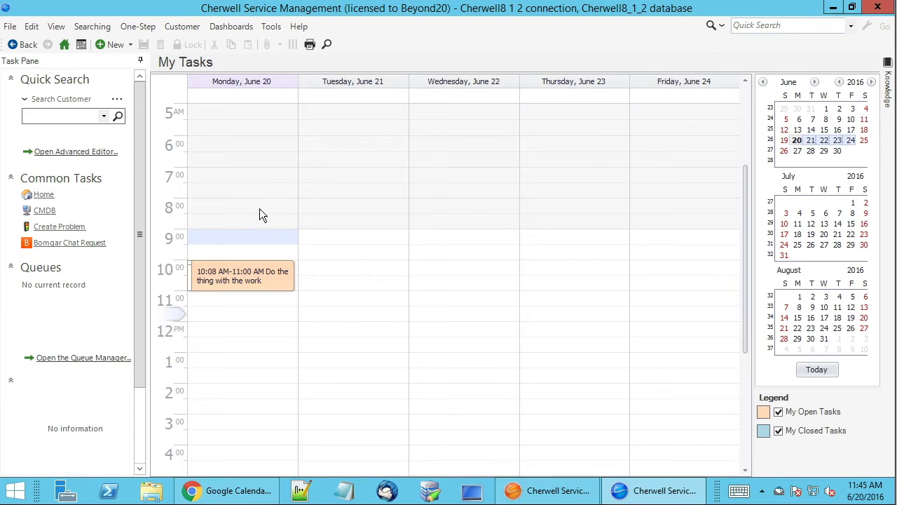
Start exporting the My Tasks calendar with iCalendar format (*.ics) as the export type.
{"action": "left_click", "coordinate": [10, 26]}
{"action": "left_click", "coordinate": [10, 26]}
{"action": "left_click", "coordinate": [10, 26]}
{"action": "left_click", "coordinate": [20, 124]}
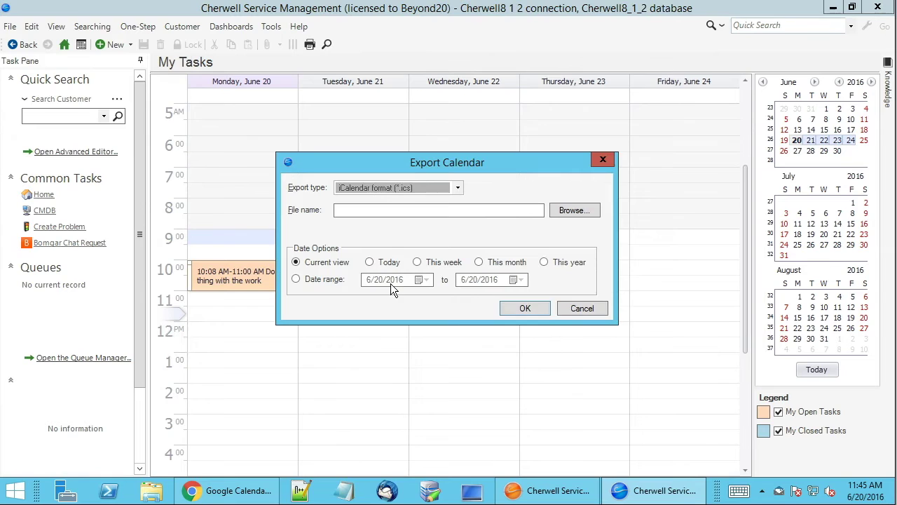
{"action": "left_click", "coordinate": [356, 187]}
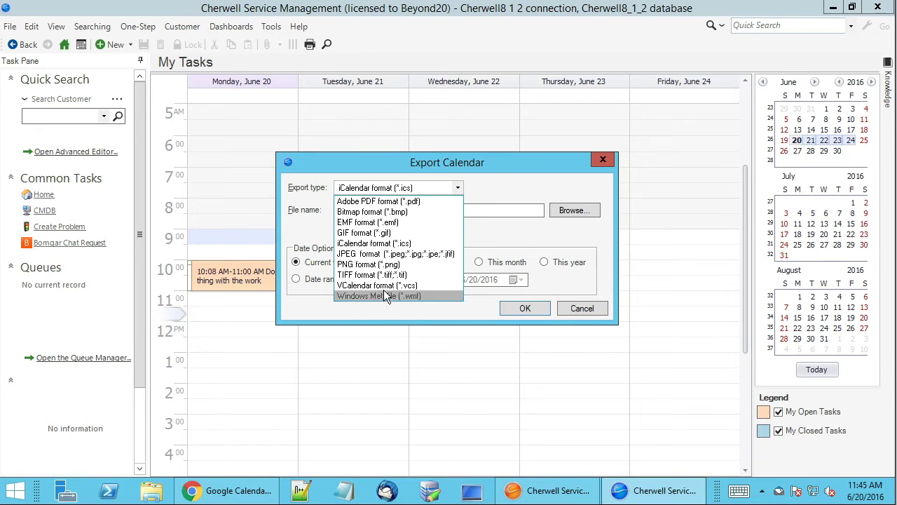
{"action": "left_click", "coordinate": [359, 244]}
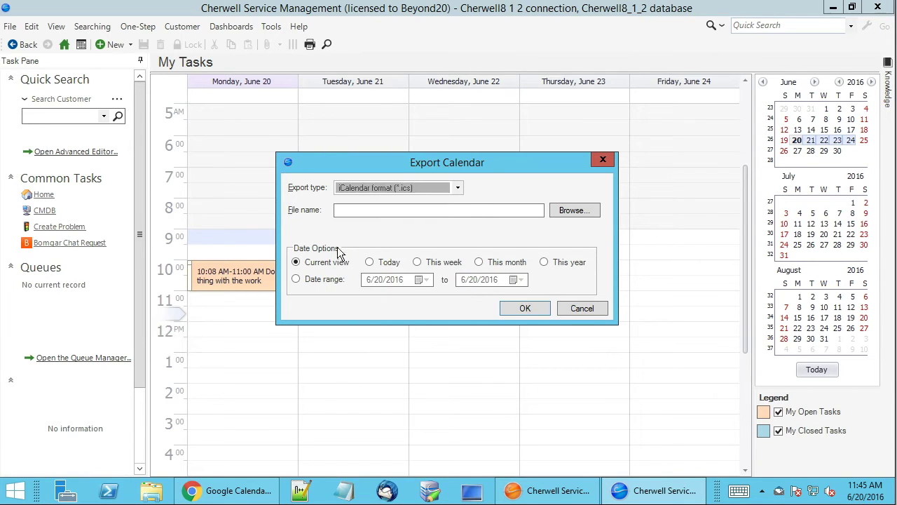
Export the calendar's current view to today.ics on the Desktop, replacing the existing file.
{"action": "left_click", "coordinate": [396, 212]}
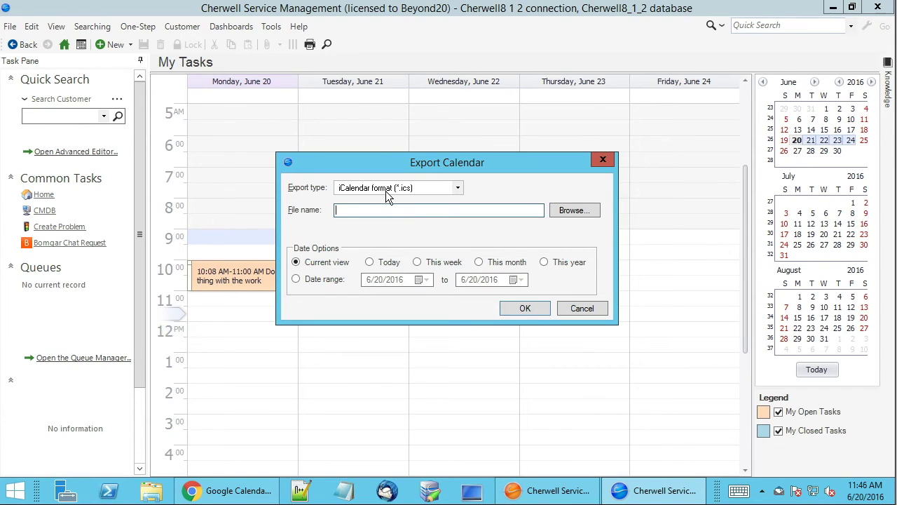
{"action": "left_click", "coordinate": [571, 211]}
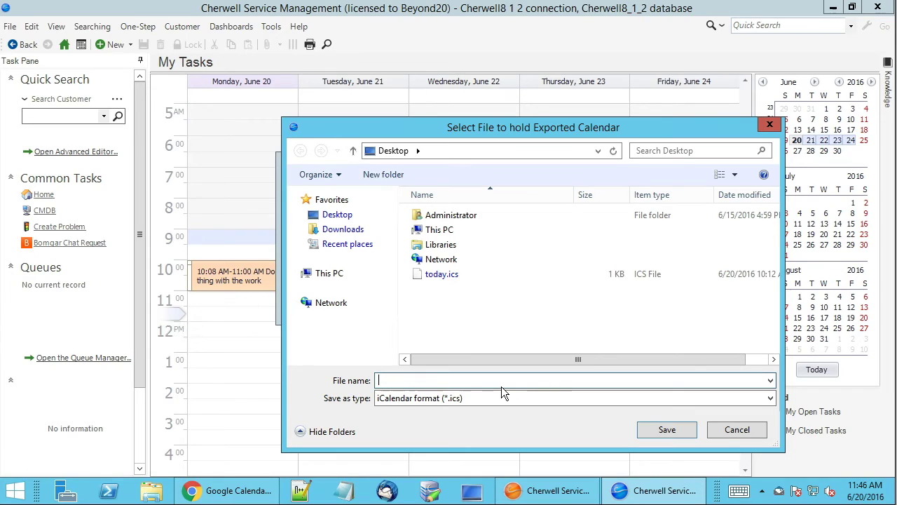
{"action": "left_click", "coordinate": [435, 276]}
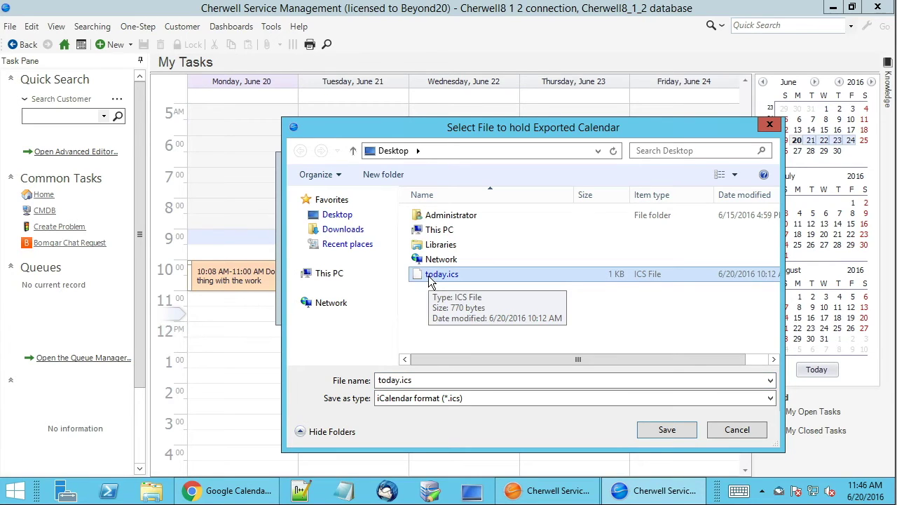
{"action": "double_click", "coordinate": [431, 277]}
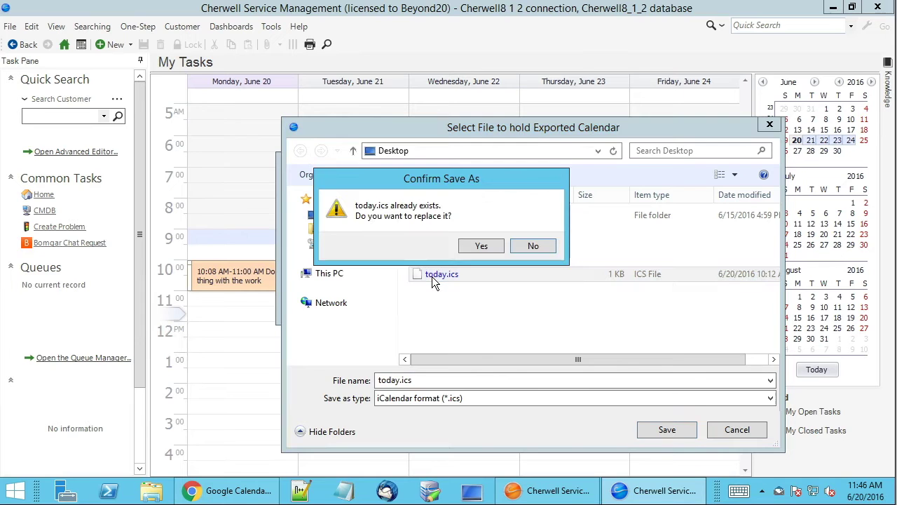
{"action": "left_click", "coordinate": [471, 244]}
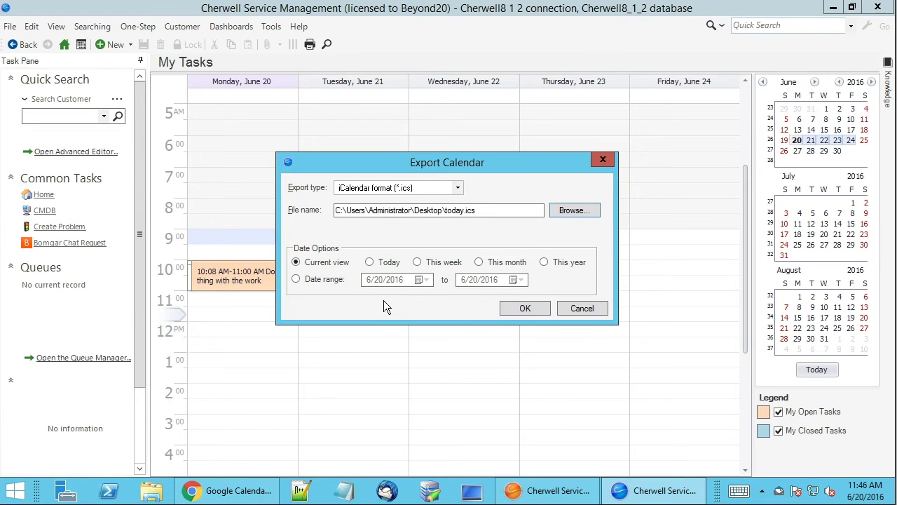
{"action": "left_click", "coordinate": [506, 306]}
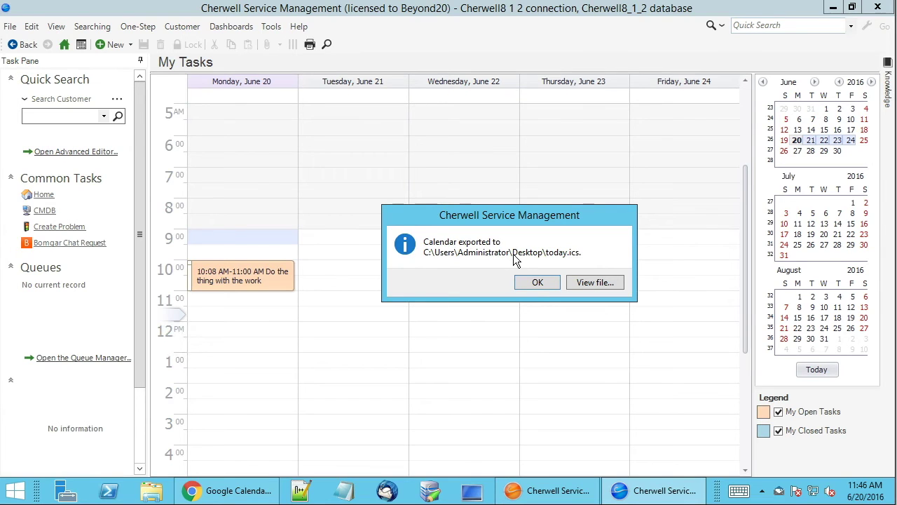
Start another iCalendar export of the My Tasks calendar, limited to the date range 6/21/2016 to 6/22/2016.
{"action": "left_click", "coordinate": [534, 284]}
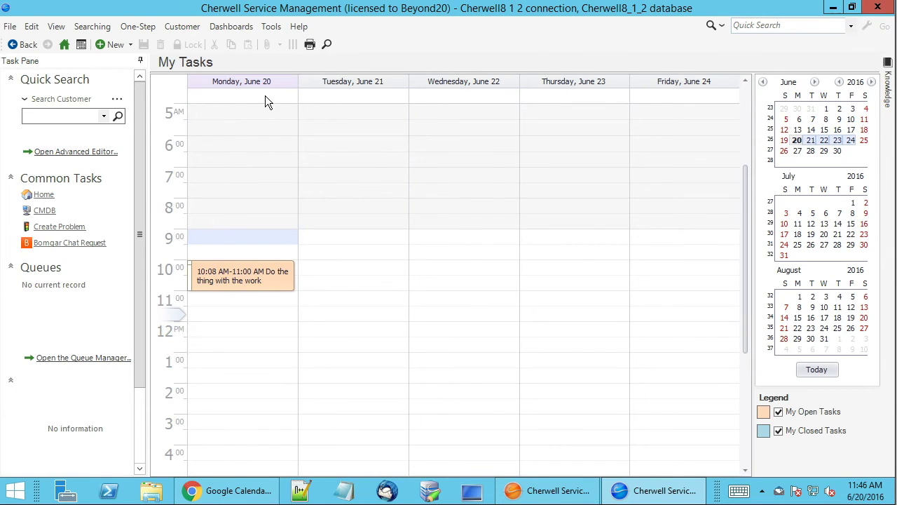
{"action": "left_click", "coordinate": [10, 26]}
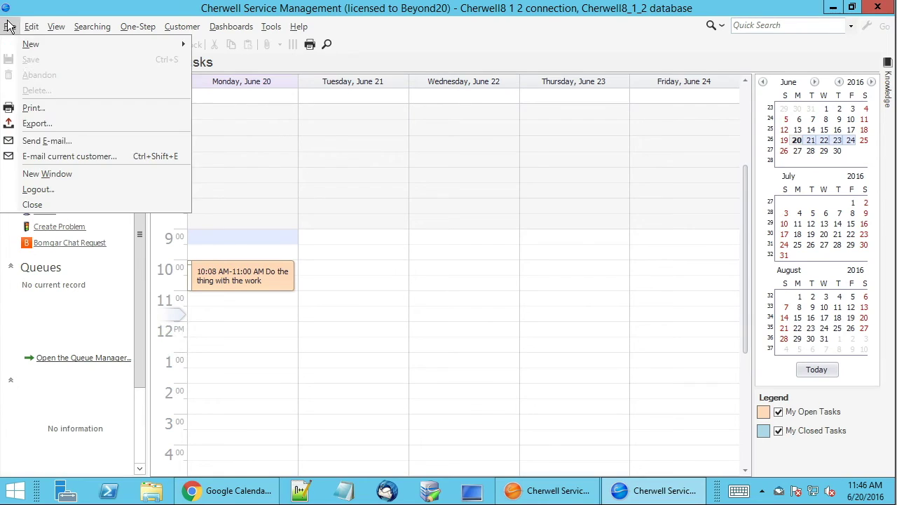
{"action": "left_click", "coordinate": [35, 123]}
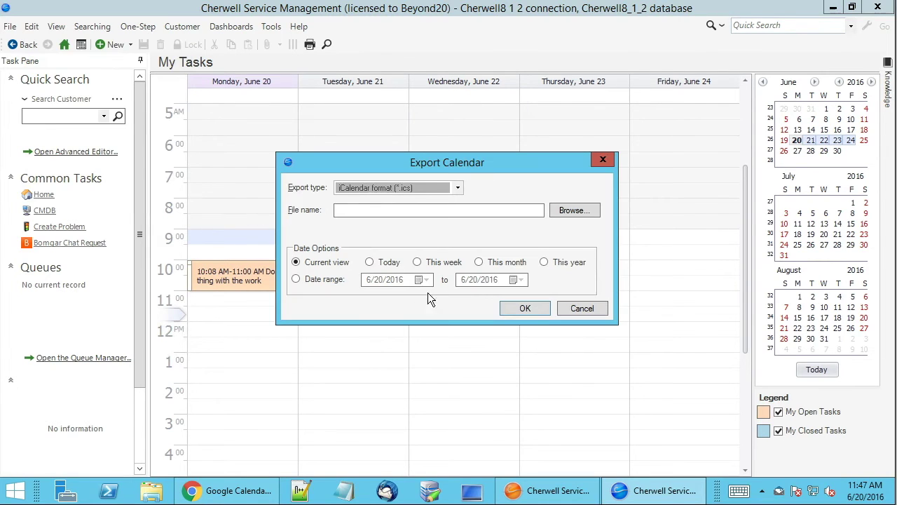
{"action": "left_click", "coordinate": [313, 280]}
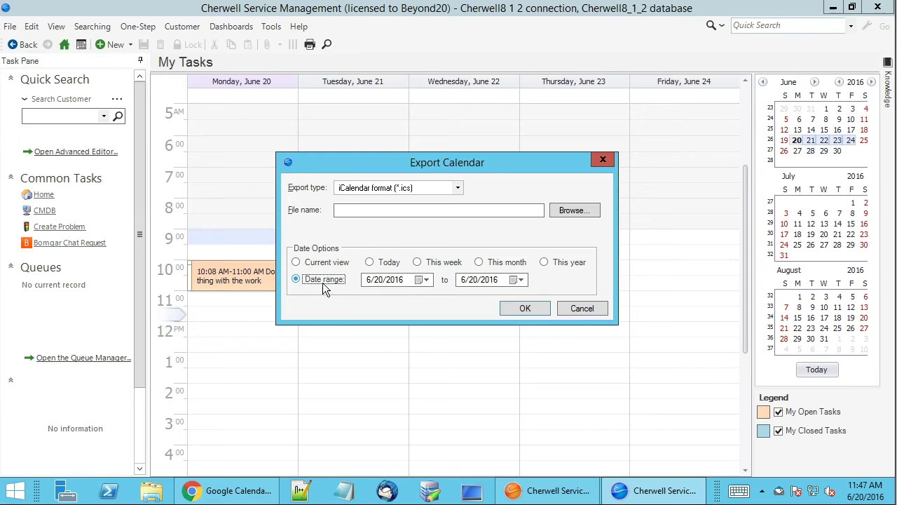
{"action": "left_click", "coordinate": [421, 280]}
{"action": "left_click", "coordinate": [420, 357]}
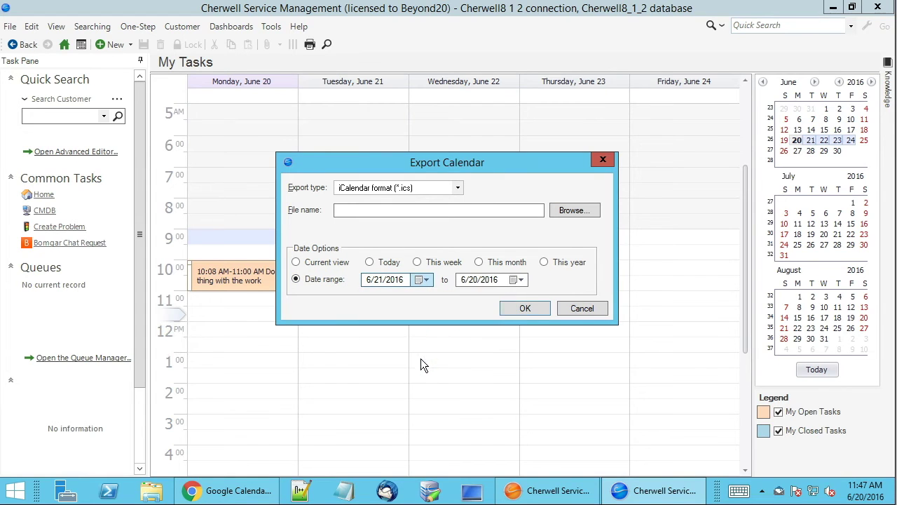
{"action": "left_click", "coordinate": [521, 279]}
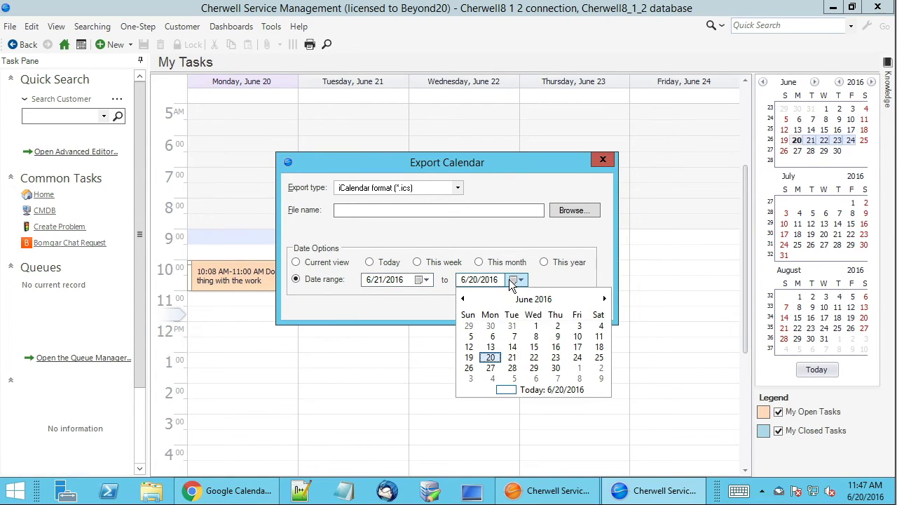
{"action": "left_click", "coordinate": [530, 357]}
Try to export the chosen date range to the existing today.ics on the Desktop.
{"action": "left_click", "coordinate": [574, 210]}
{"action": "double_click", "coordinate": [432, 273]}
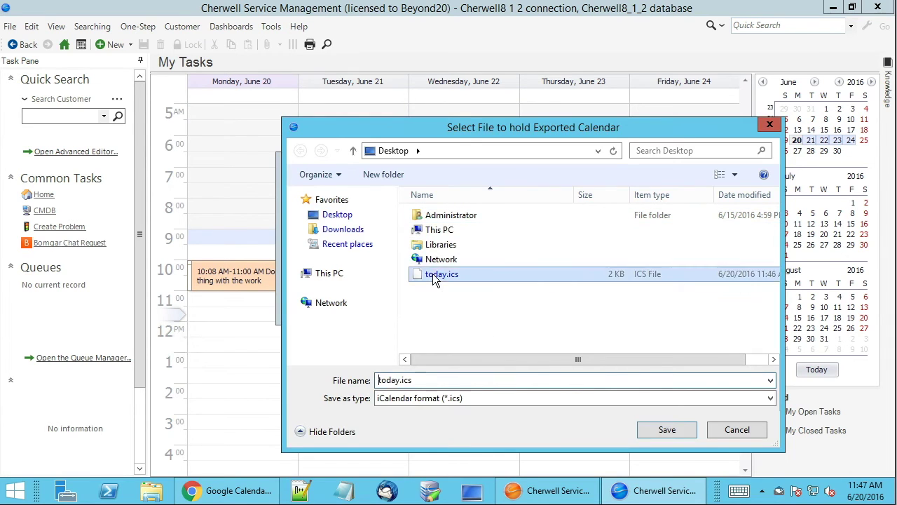
{"action": "left_click", "coordinate": [483, 246]}
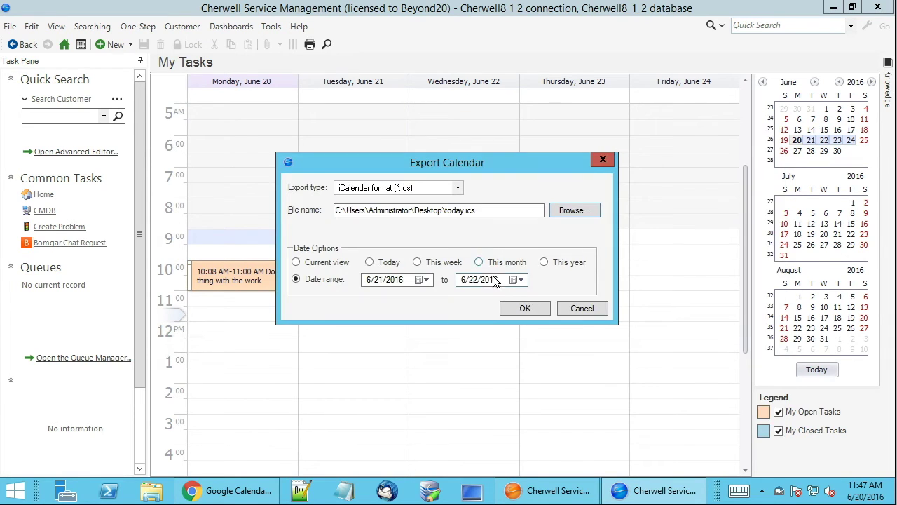
{"action": "left_click", "coordinate": [519, 309]}
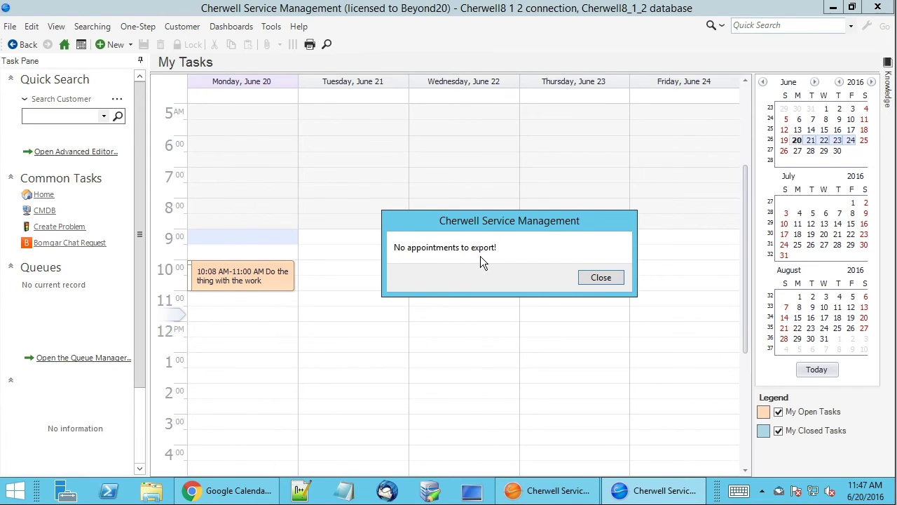
{"action": "left_click", "coordinate": [610, 281]}
Switch to Google Calendar and start a calendar import with today.ics from the Desktop as the source file.
{"action": "left_click", "coordinate": [229, 494]}
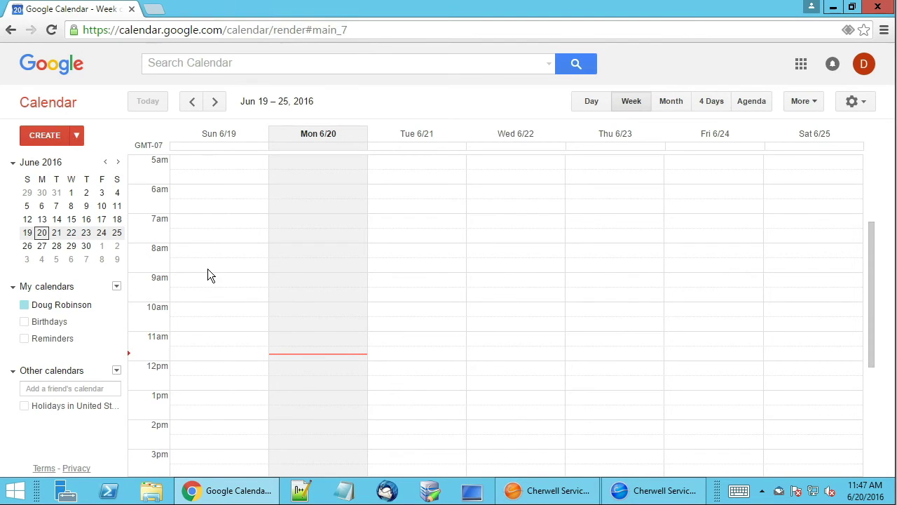
{"action": "left_click", "coordinate": [116, 373]}
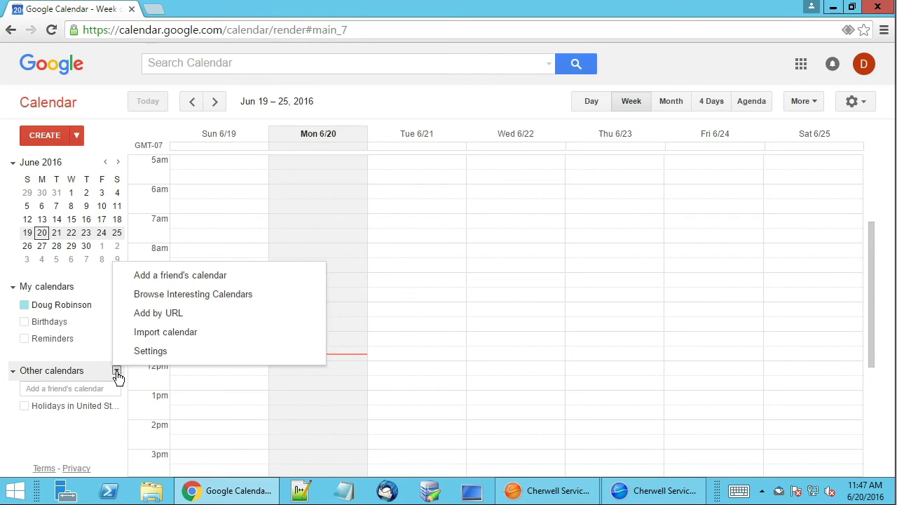
{"action": "left_click", "coordinate": [174, 338]}
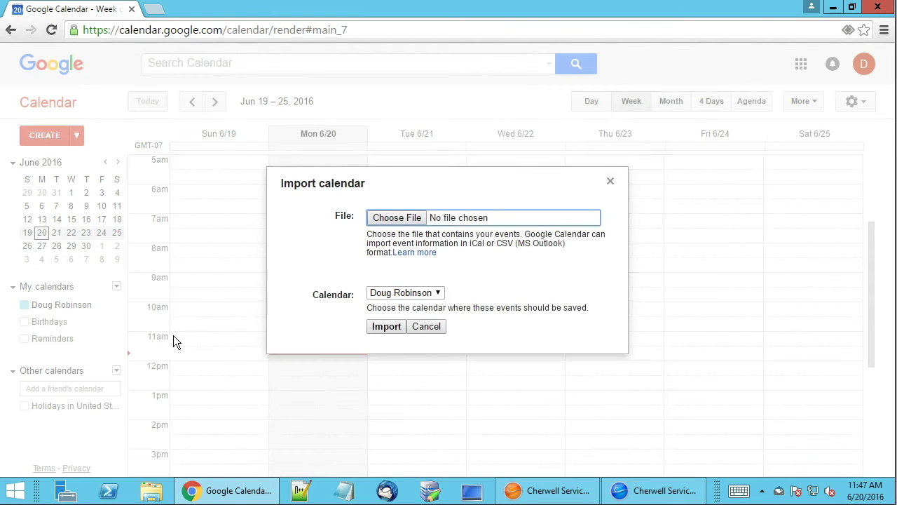
{"action": "left_click", "coordinate": [394, 218]}
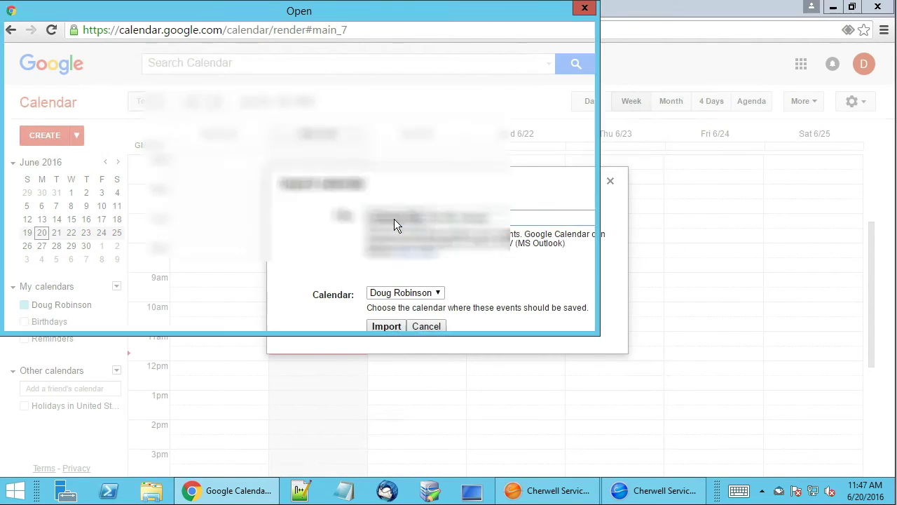
{"action": "left_click", "coordinate": [175, 174]}
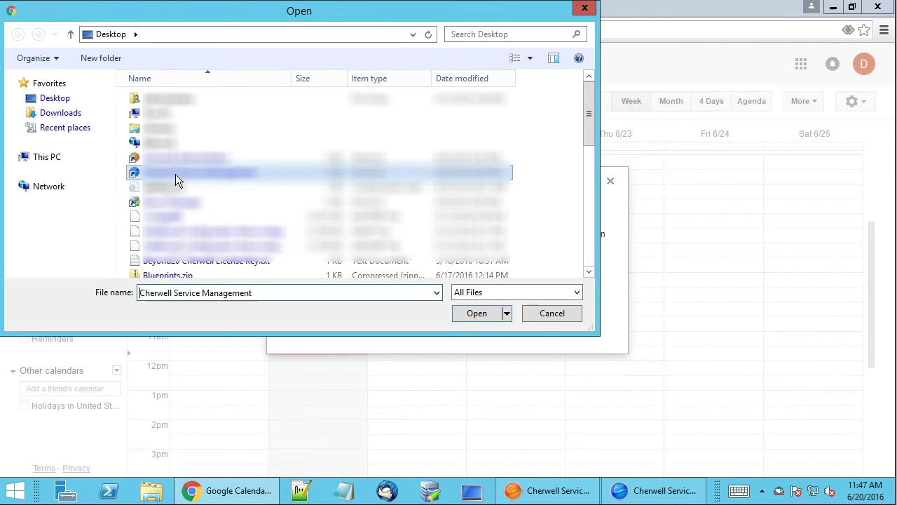
{"action": "scroll", "coordinate": [176, 175], "scroll_direction": "down", "scroll_amount": 3}
{"action": "double_click", "coordinate": [177, 268]}
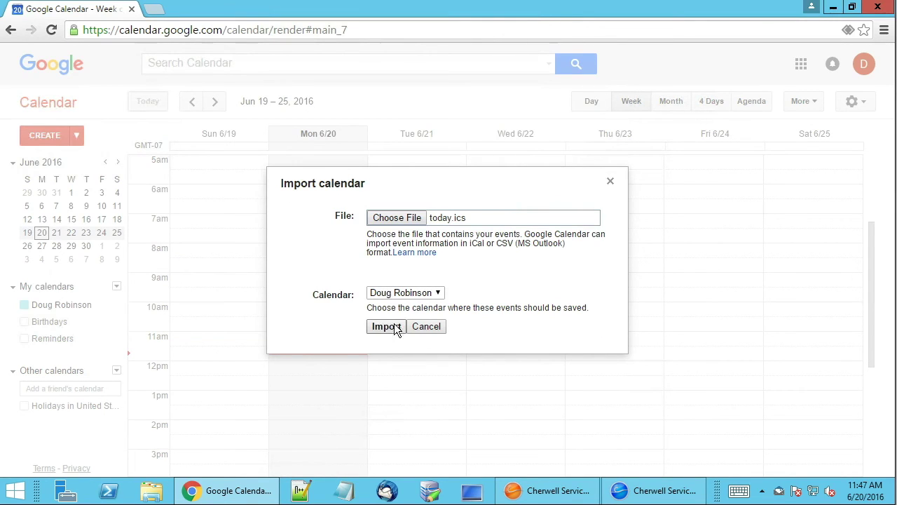
Import the selected file's events into the account owner's personal calendar.
{"action": "left_click", "coordinate": [385, 293]}
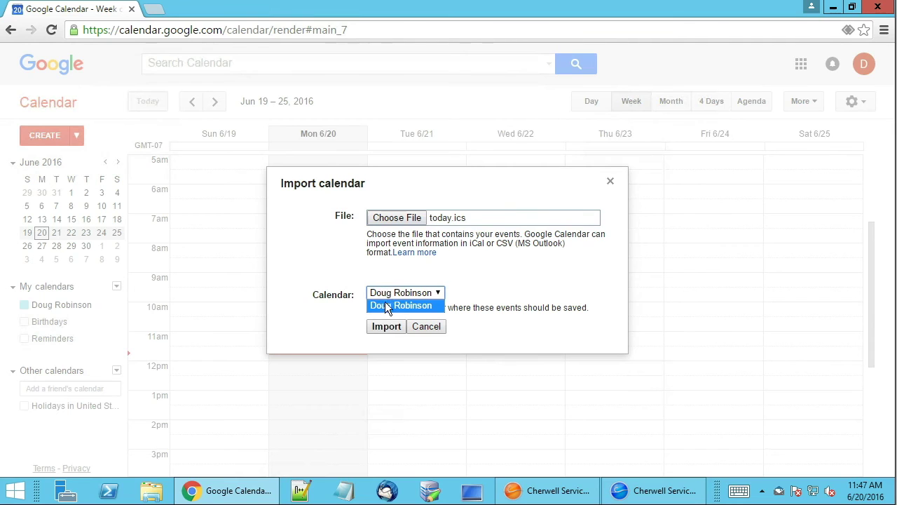
{"action": "left_click", "coordinate": [384, 297]}
{"action": "left_click", "coordinate": [386, 327]}
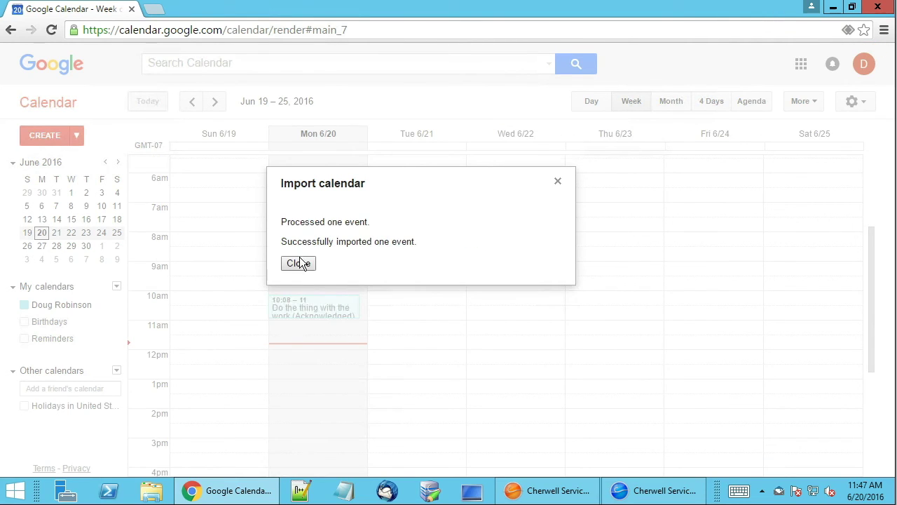
{"action": "left_click", "coordinate": [298, 265]}
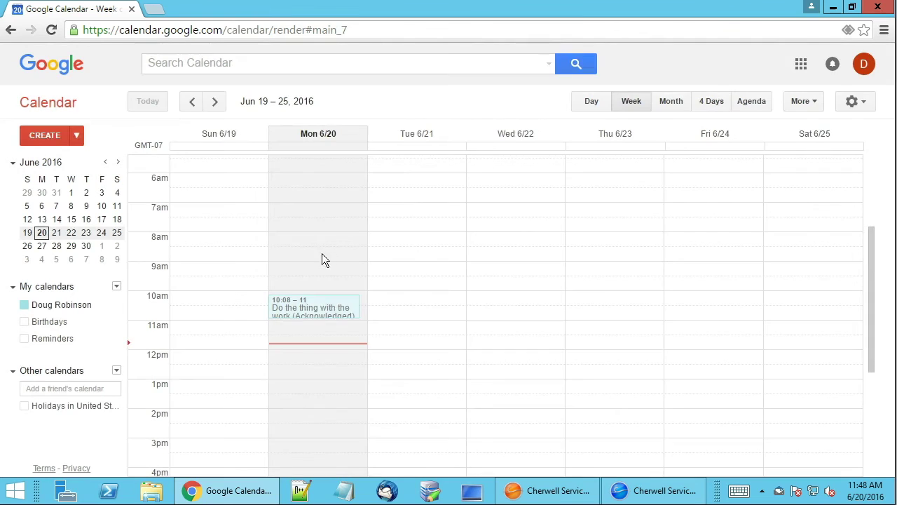
Open the imported "Do the thing with the work" event and examine its title, status suffix, location and description.
{"action": "left_click", "coordinate": [332, 311]}
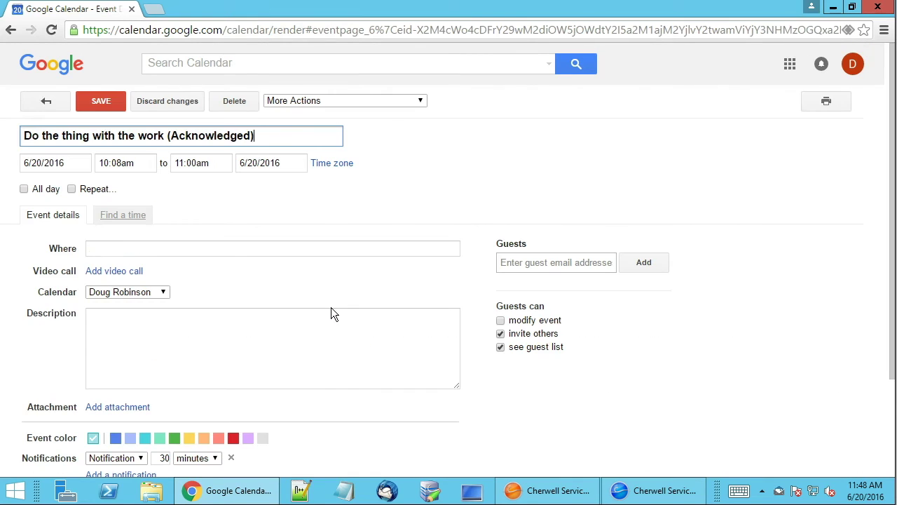
{"action": "left_click", "coordinate": [277, 326]}
{"action": "left_click", "coordinate": [173, 249]}
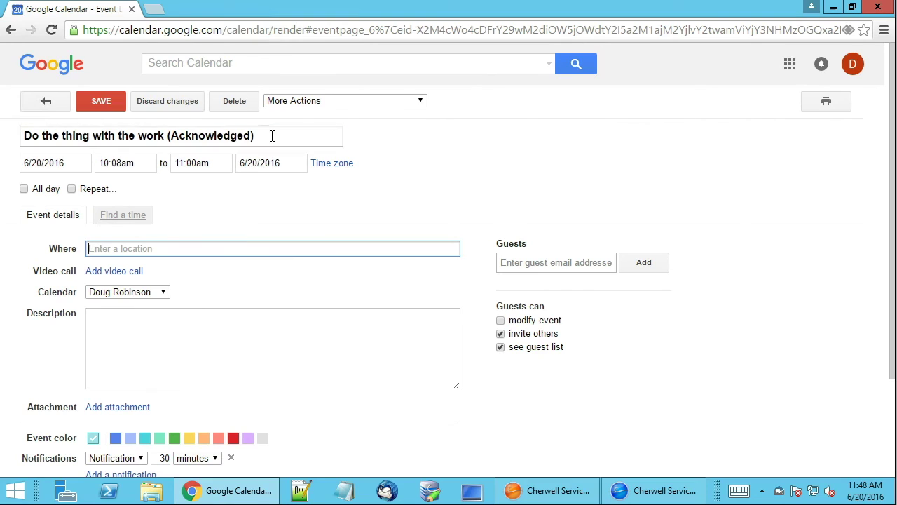
{"action": "left_click_drag", "start_coordinate": [273, 136], "coordinate": [169, 135]}
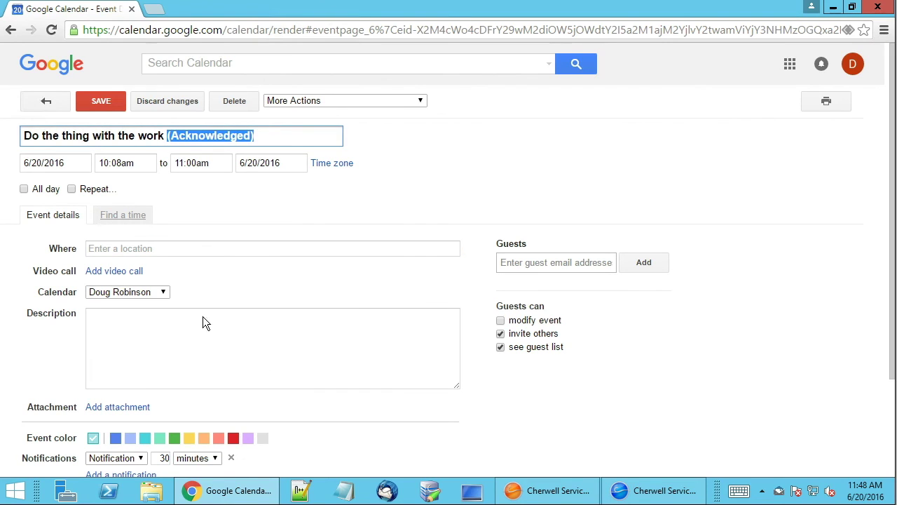
{"action": "left_click", "coordinate": [229, 250]}
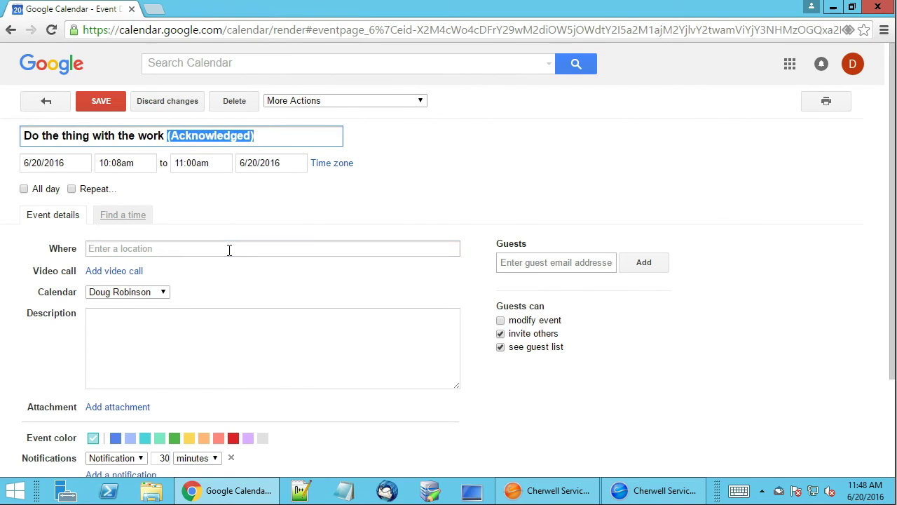